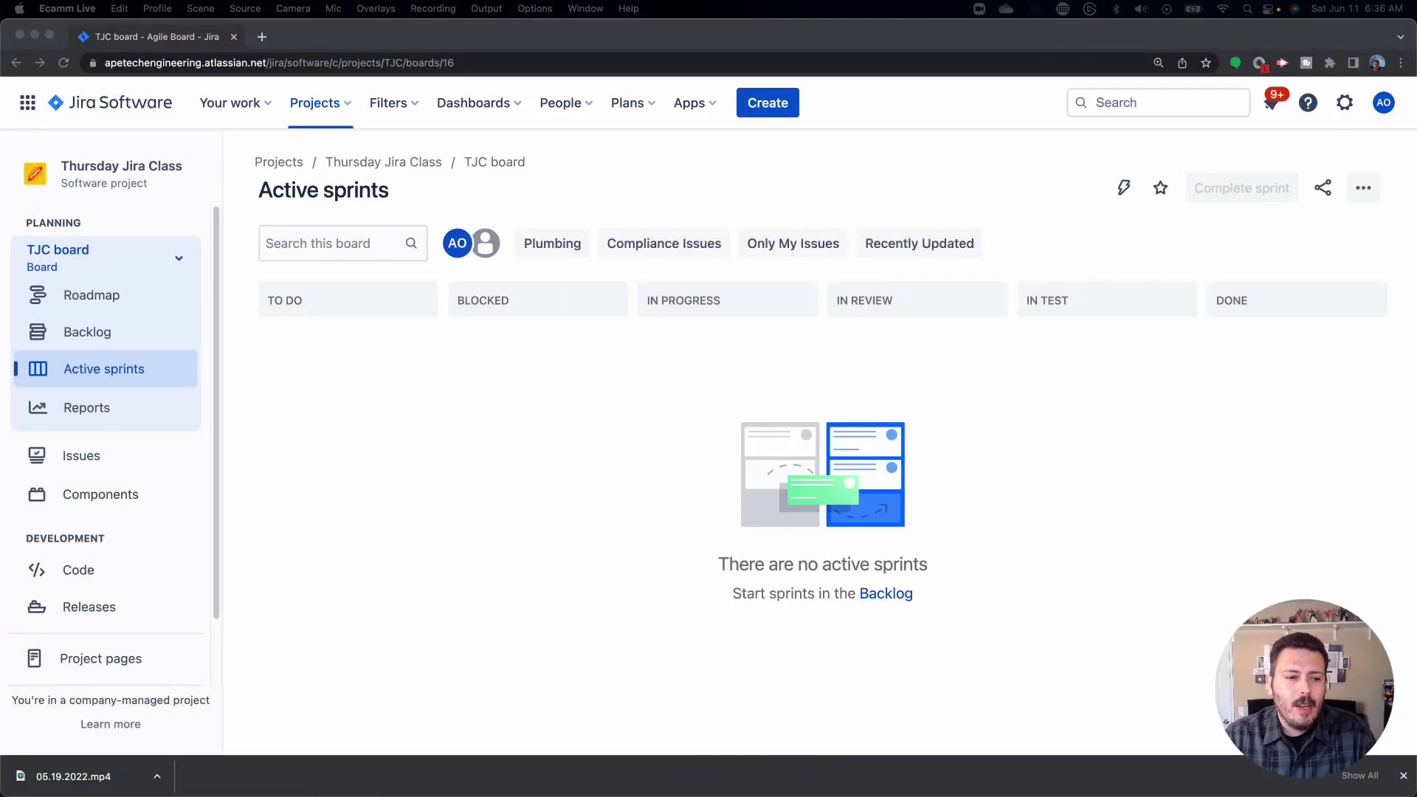
- Open the Thursday Jira Class project settings at the Permissions page for the Default software scheme
scroll(110, 443, "down", 2)
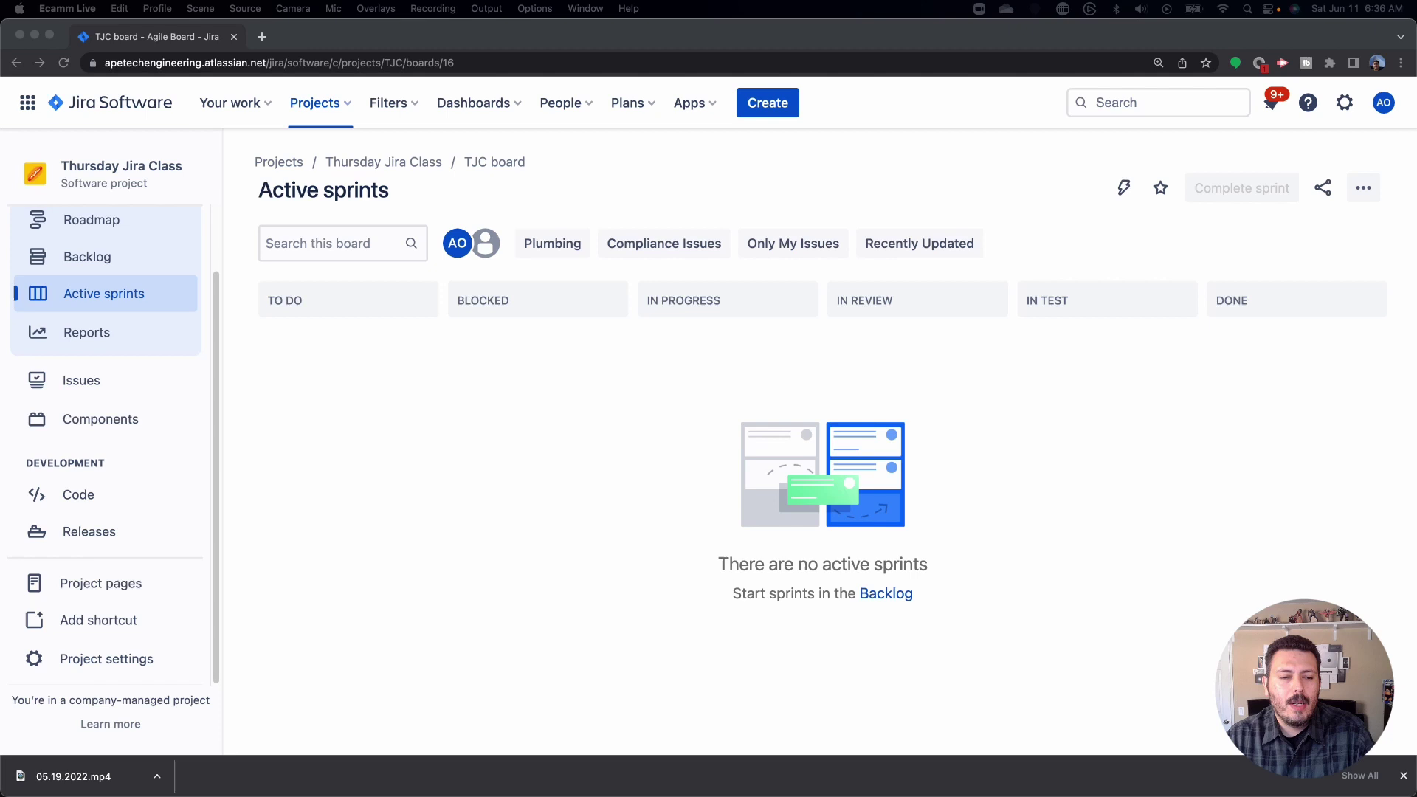
left_click(76, 670)
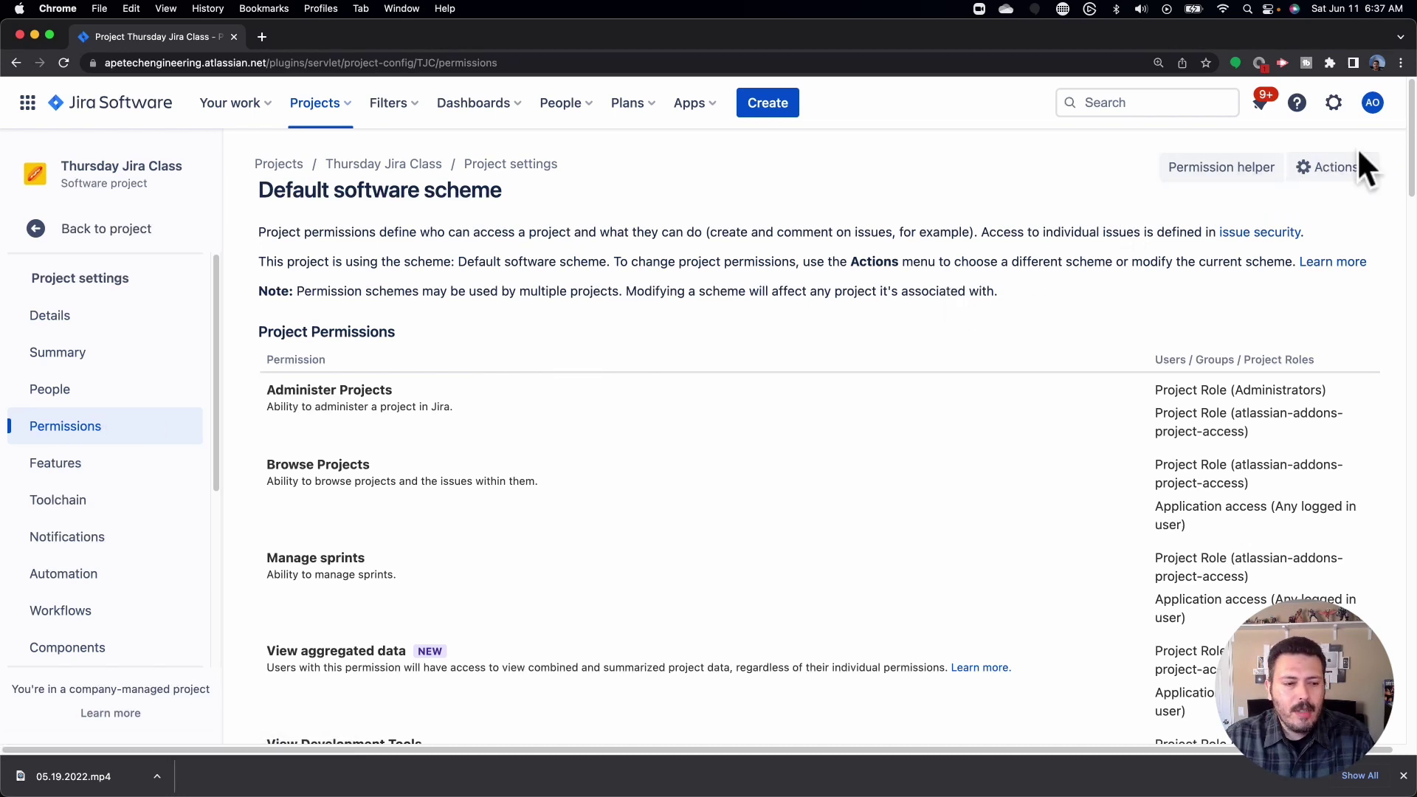
- Associate the Demonstration Default software scheme with the project in place of the Default scheme
left_click(1351, 169)
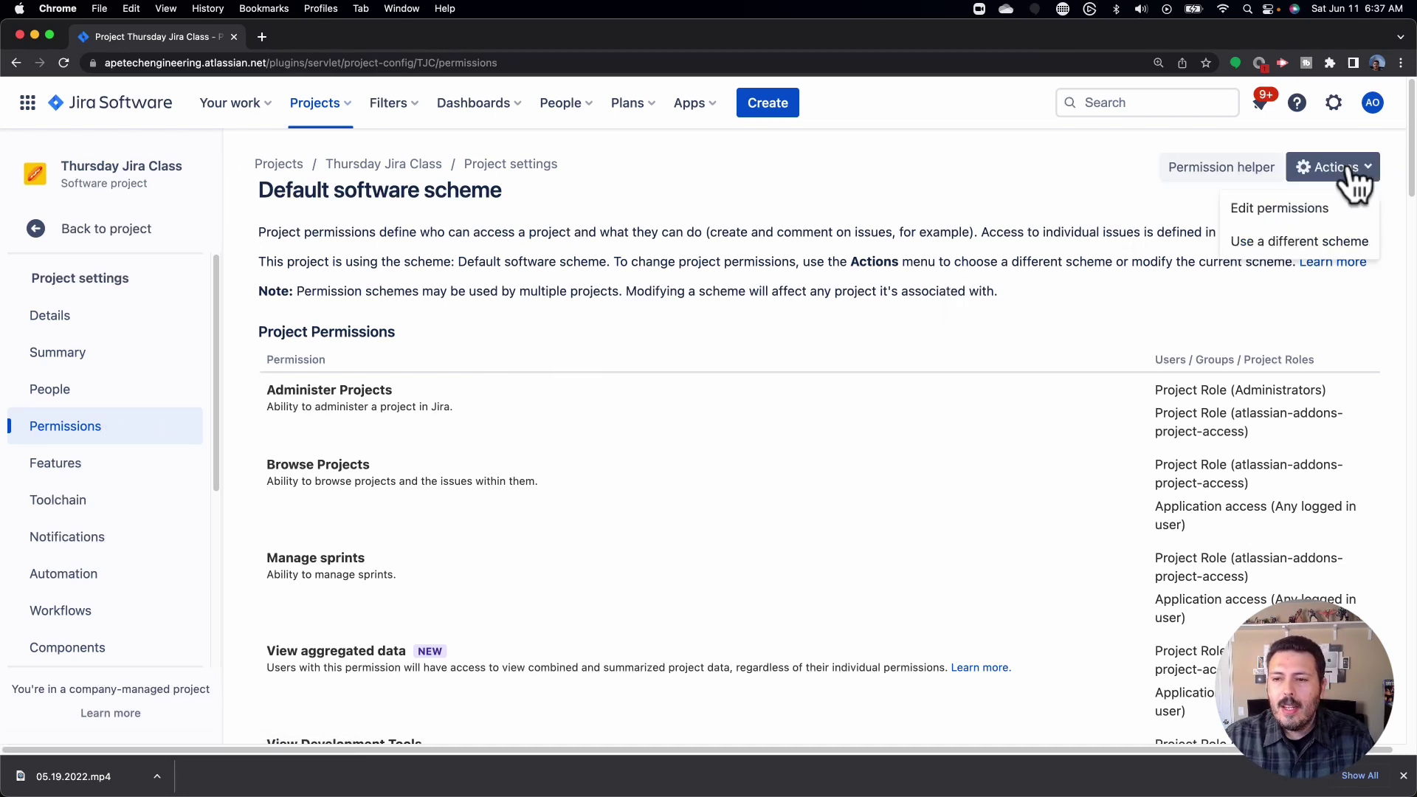
left_click(1301, 245)
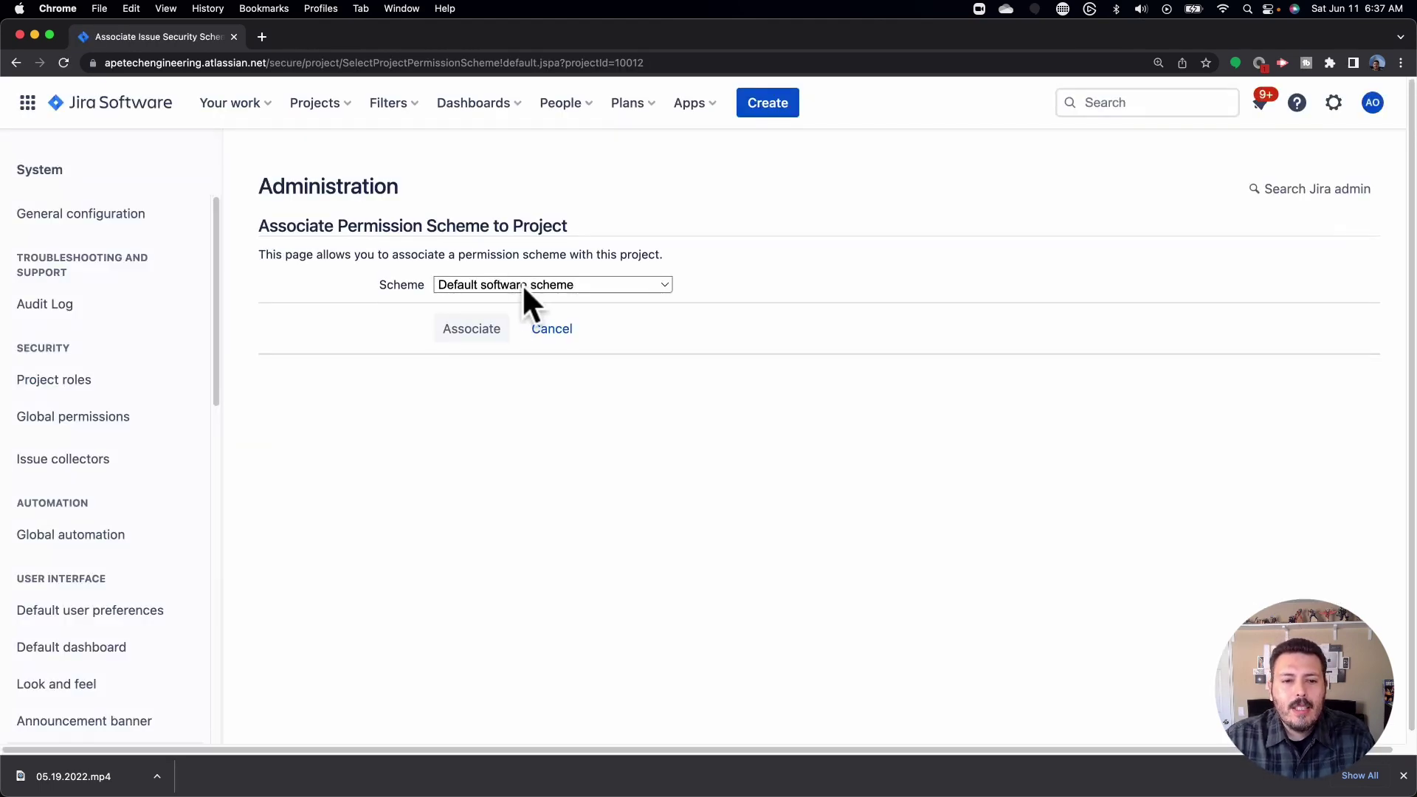
left_click(526, 285)
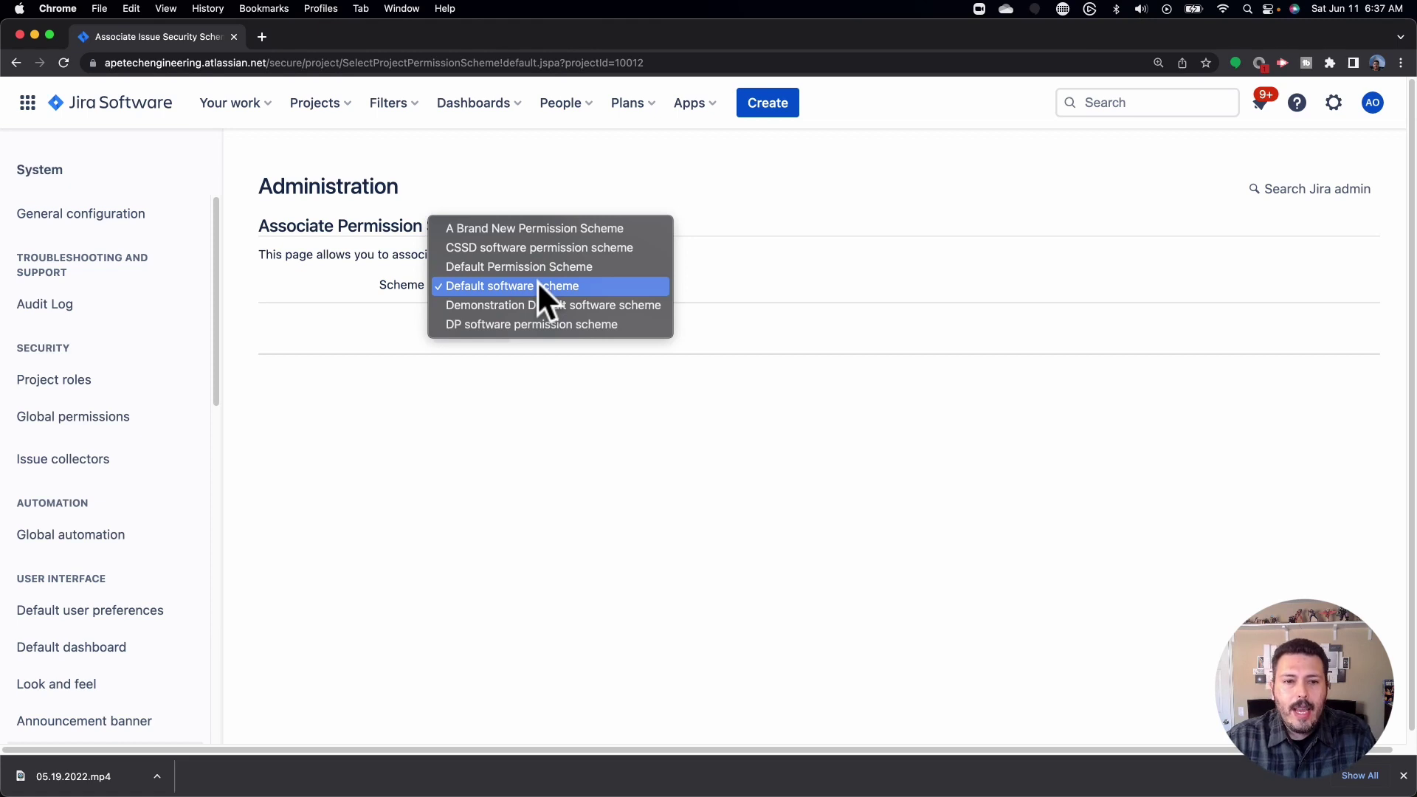
left_click(534, 229)
left_click(480, 329)
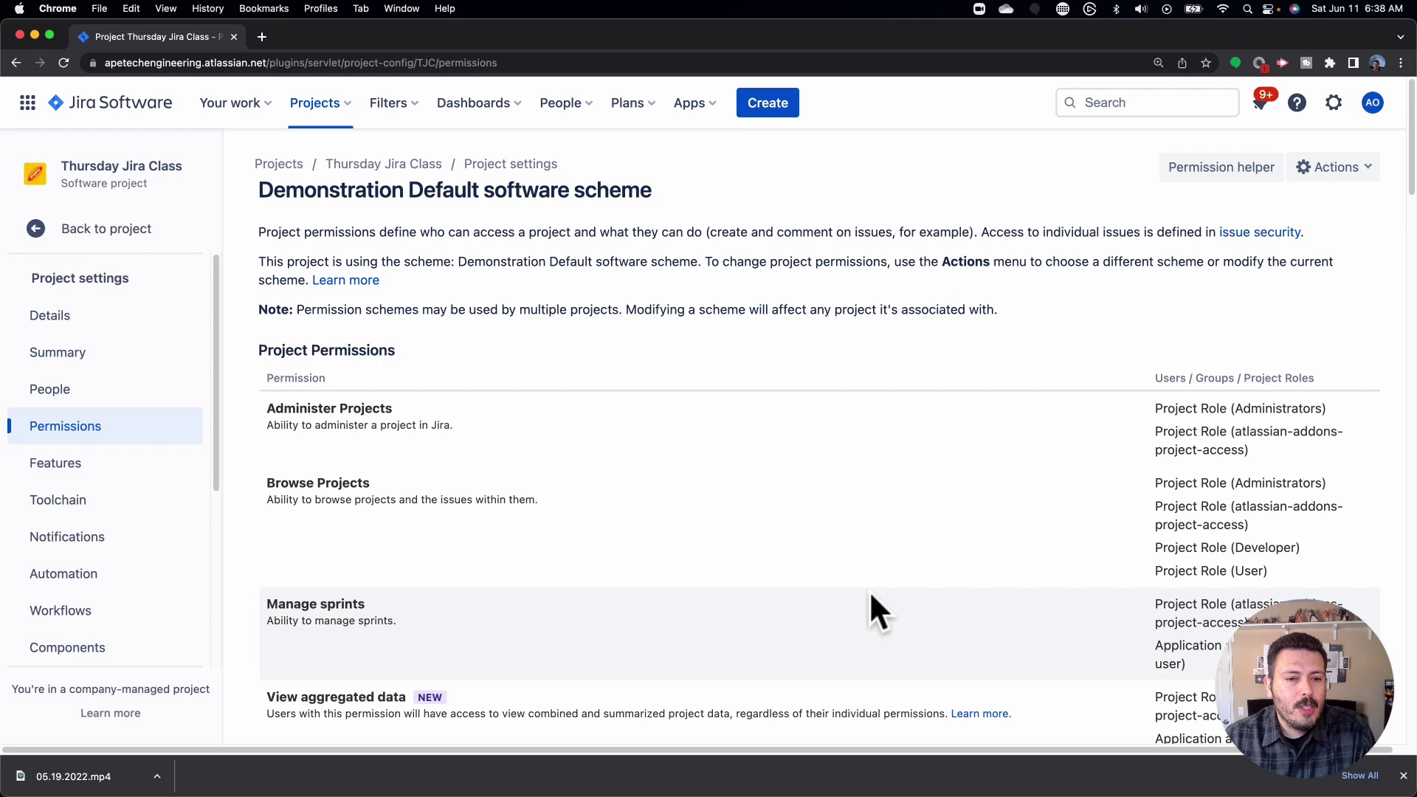
- Go to the project's empty People page and bring up the Add people dialog
left_click(108, 405)
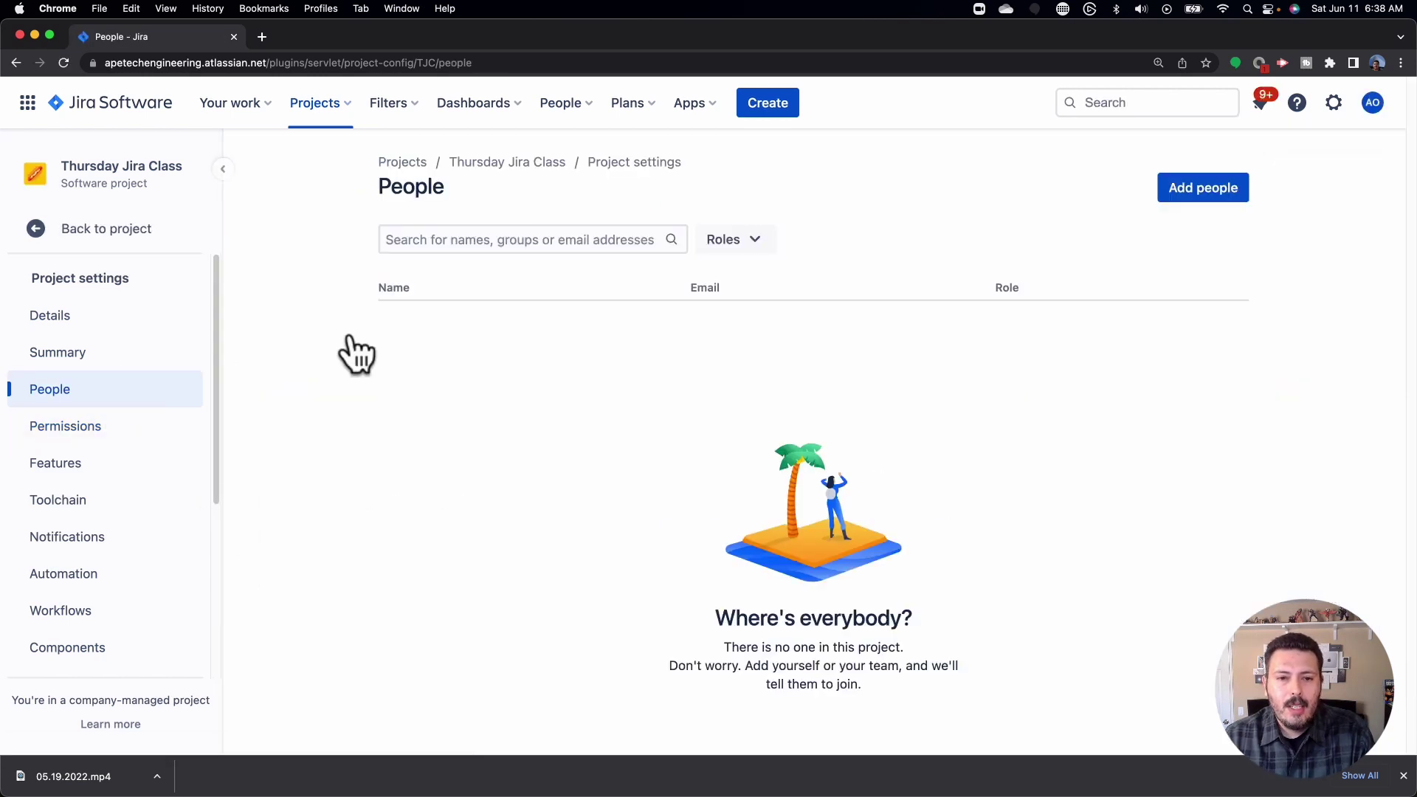
left_click(1197, 189)
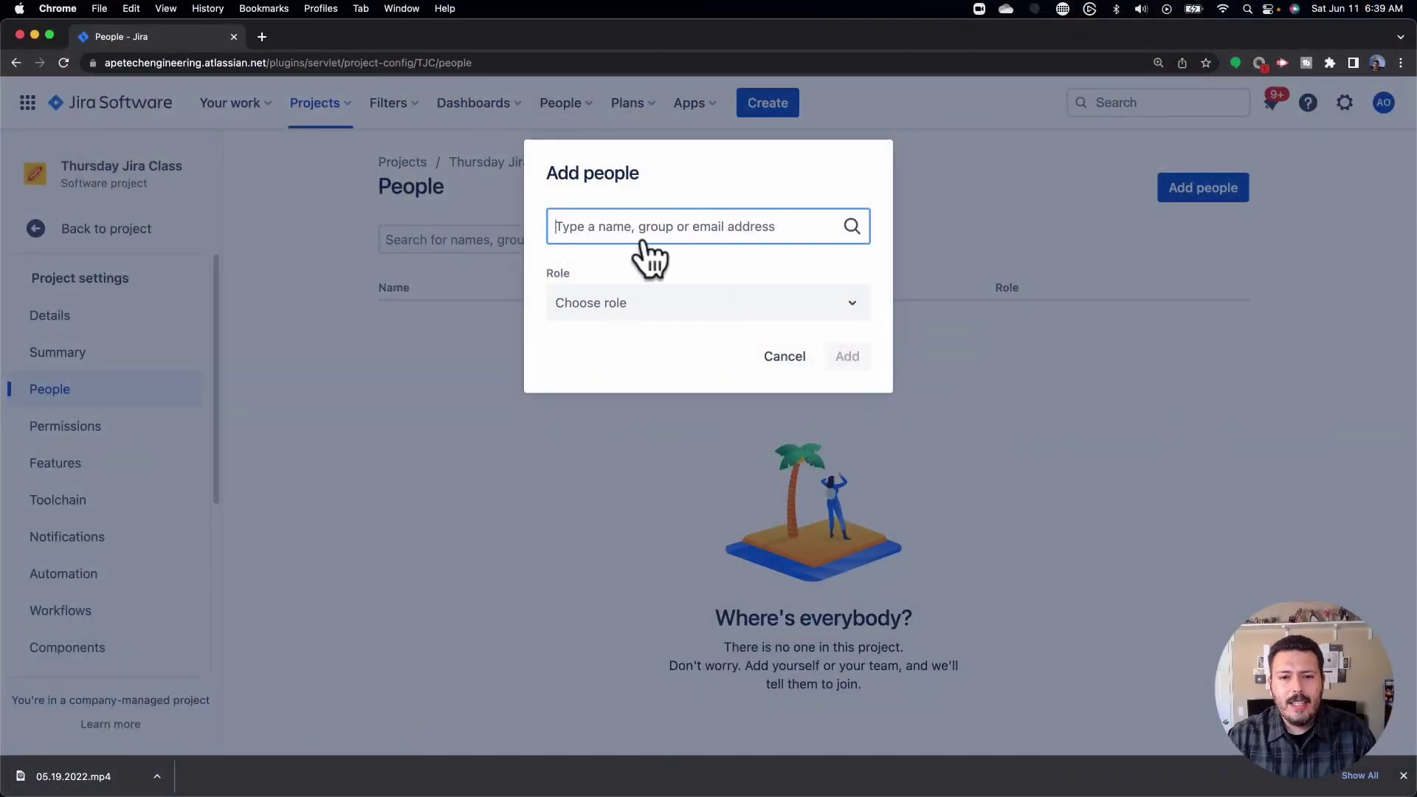
- Set the invite role to Developer and search the name field for 'Jira_Devel'
left_click(670, 307)
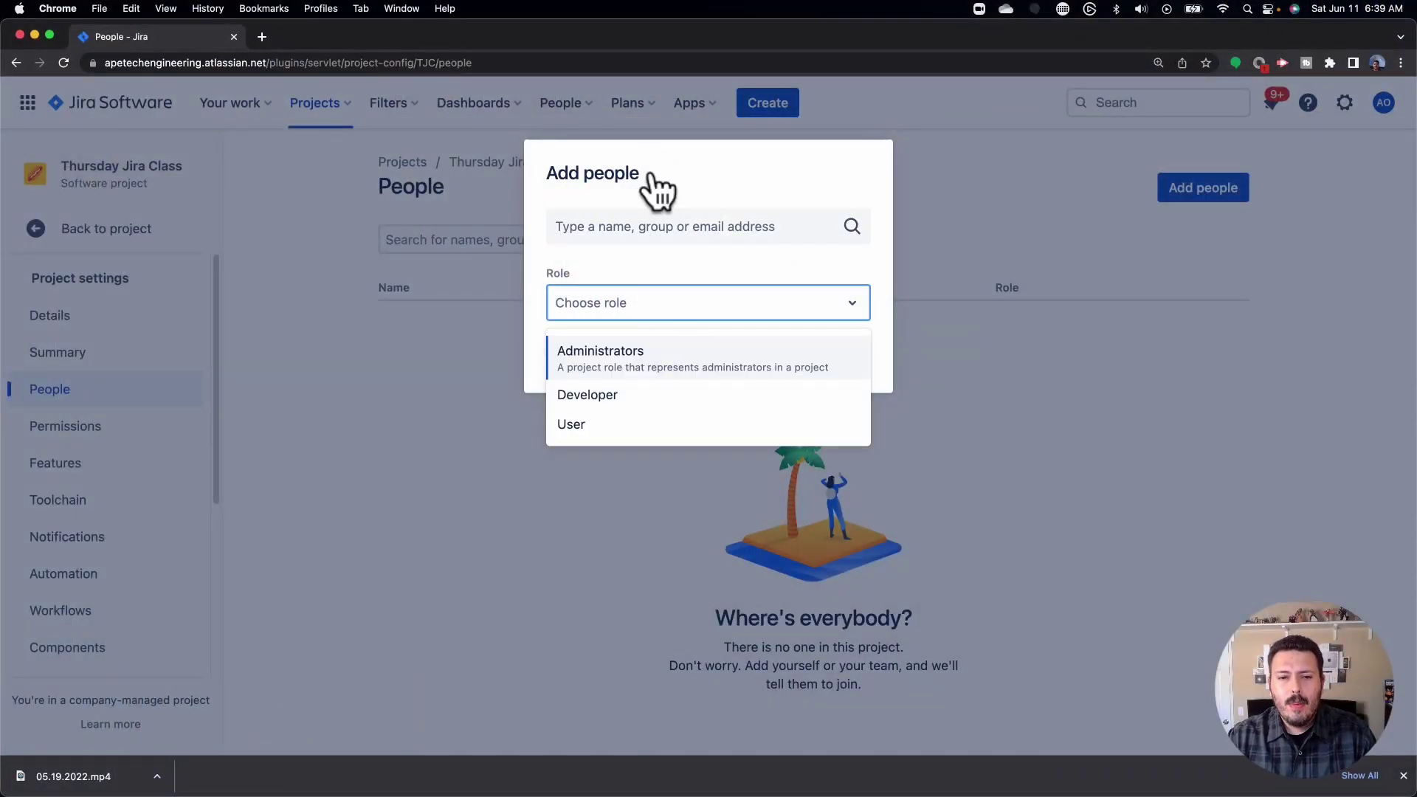
left_click(612, 396)
left_click(627, 235)
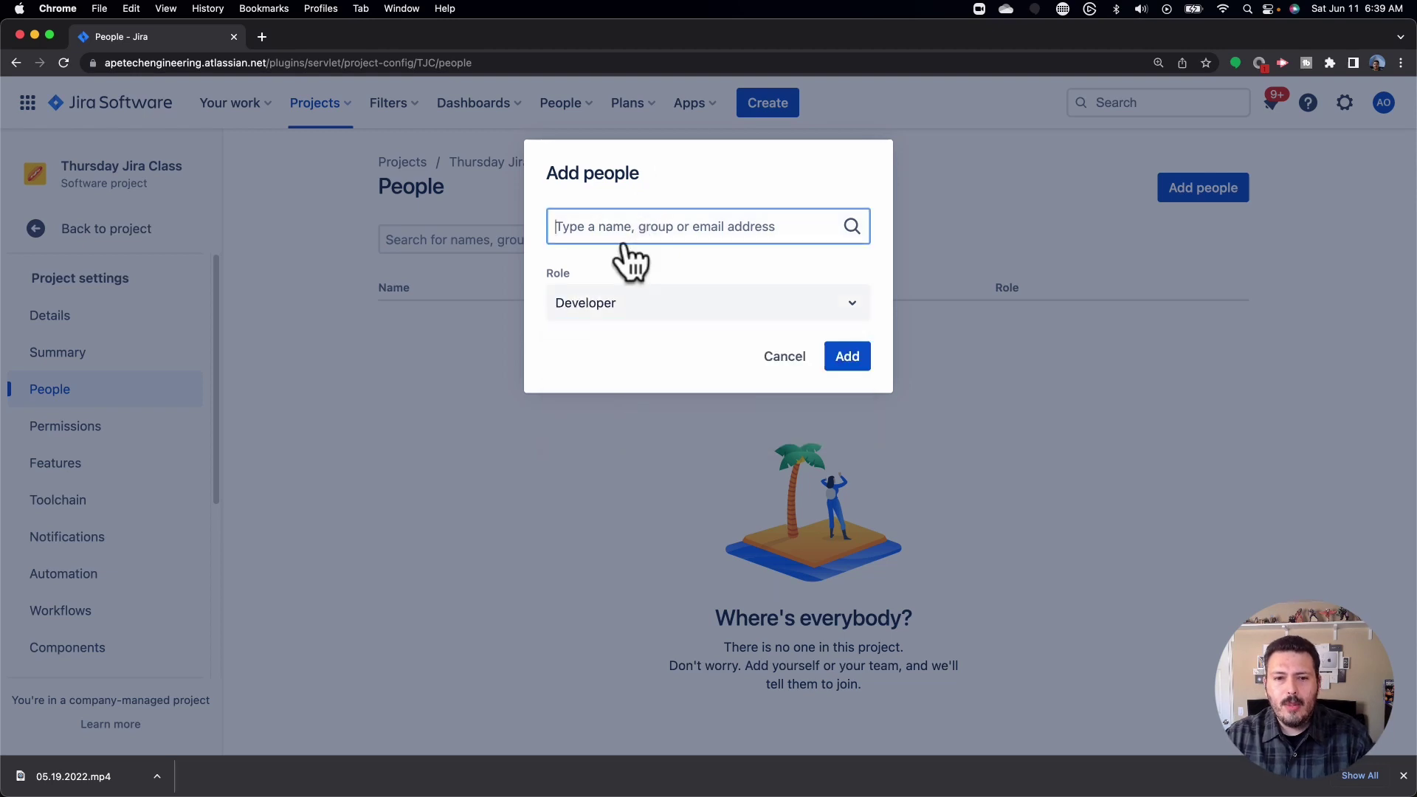
type("Jira_Developers")
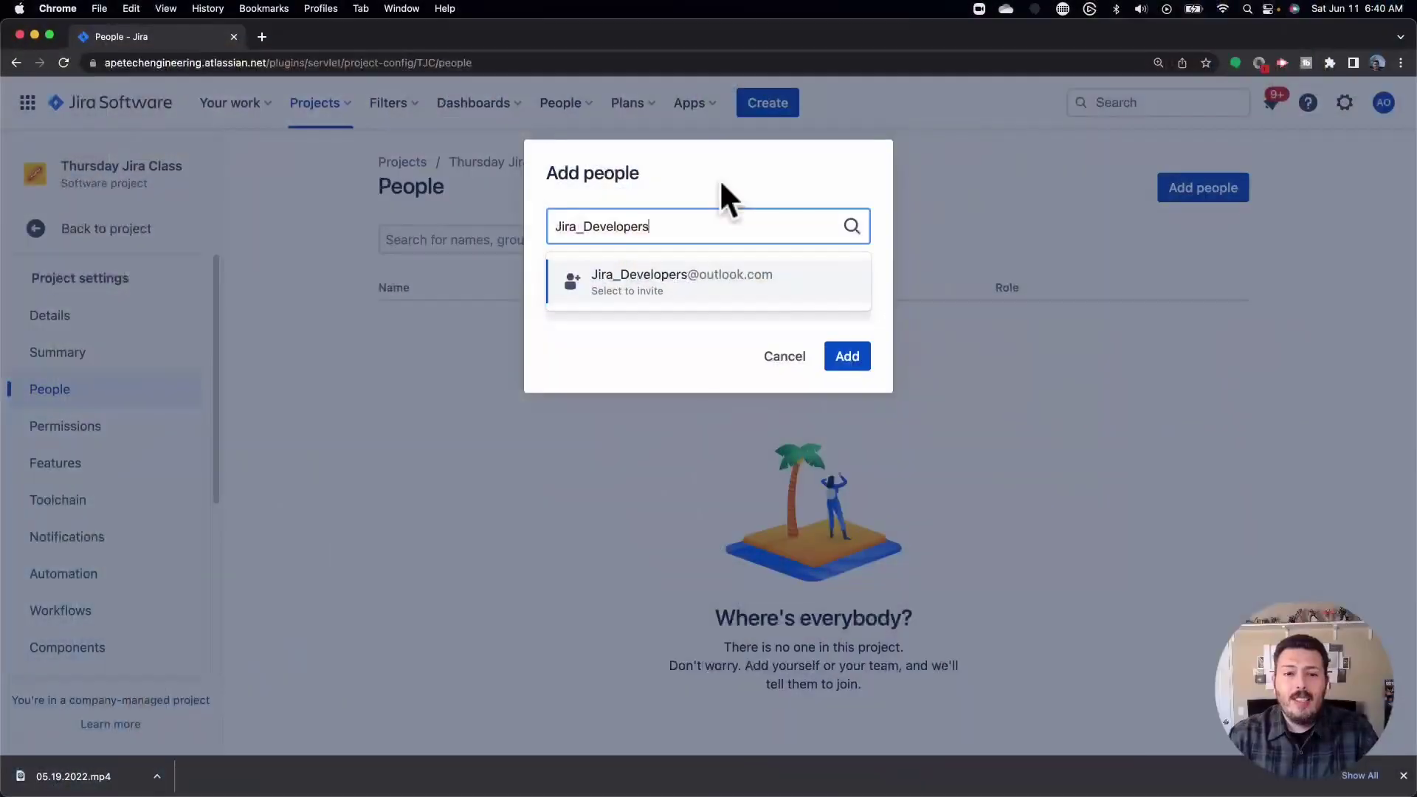
- Search by first name, add the matching user with the Administrators role, and dismiss the confirmation
key("BackSpace")
key("BackSpace")
key("BackSpace")
key("BackSpace")
key("BackSpace")
key("BackSpace")
key("BackSpace")
key("BackSpace")
key("BackSpace")
key("BackSpace")
key("BackSpace")
key("BackSpace")
key("BackSpace")
key("BackSpace")
key("BackSpace")
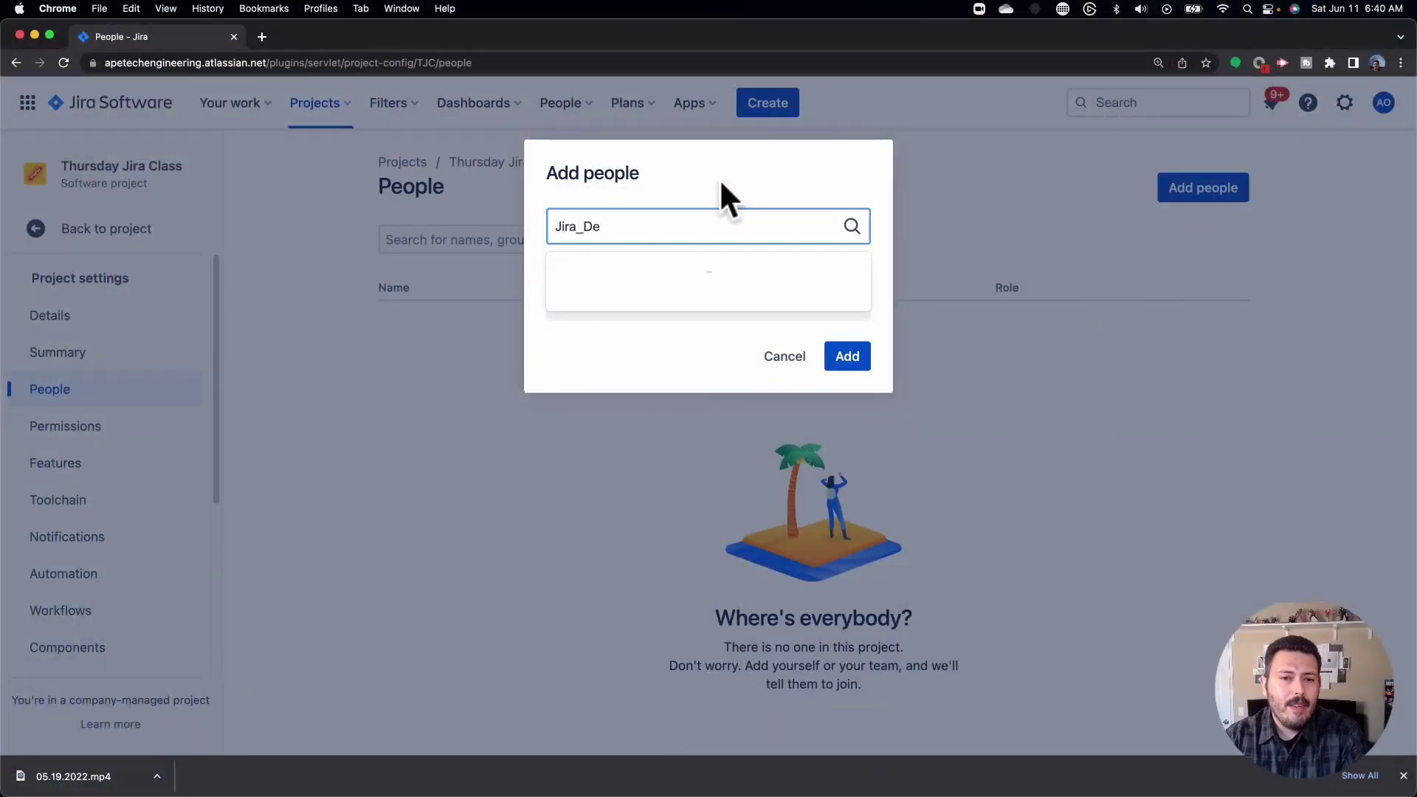
type("alex")
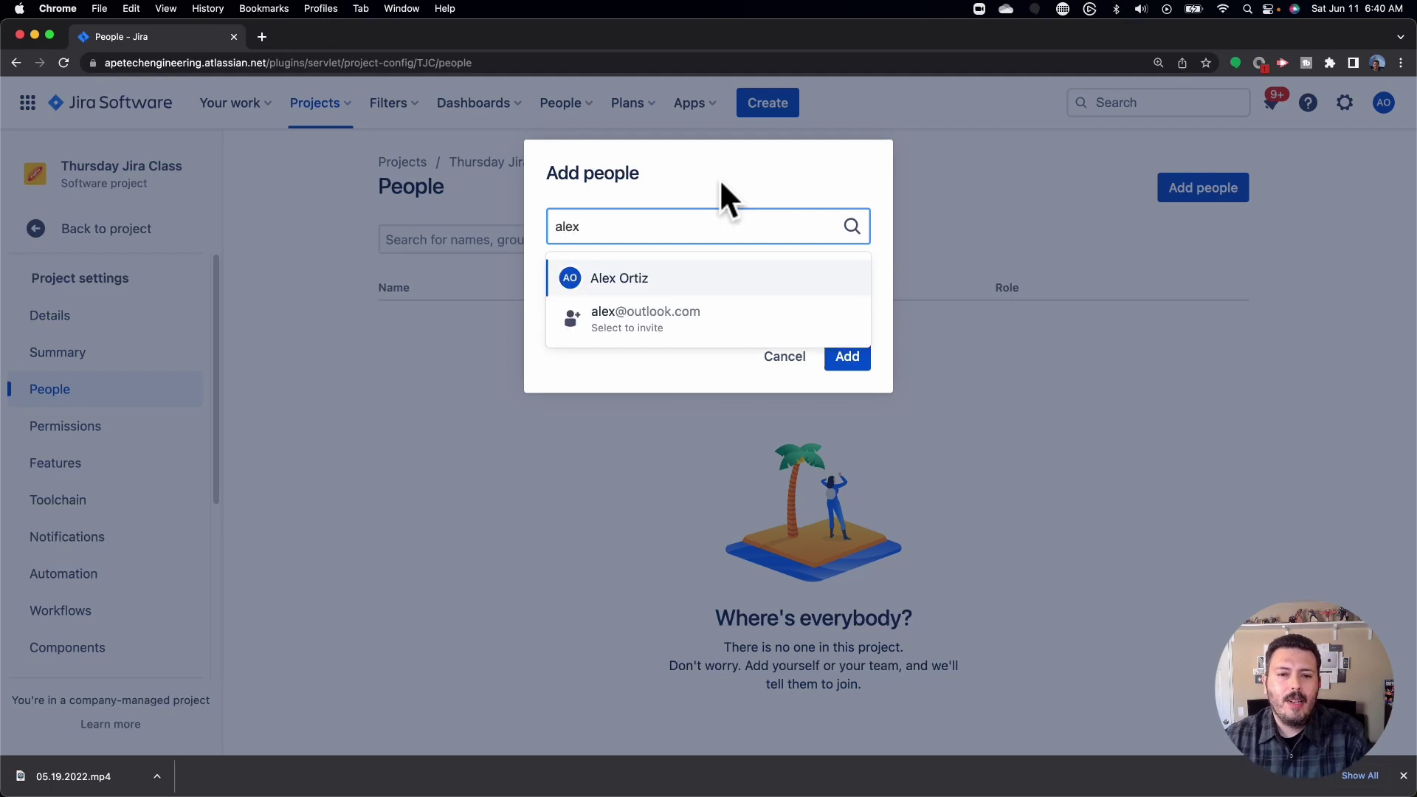
left_click(690, 276)
left_click(679, 303)
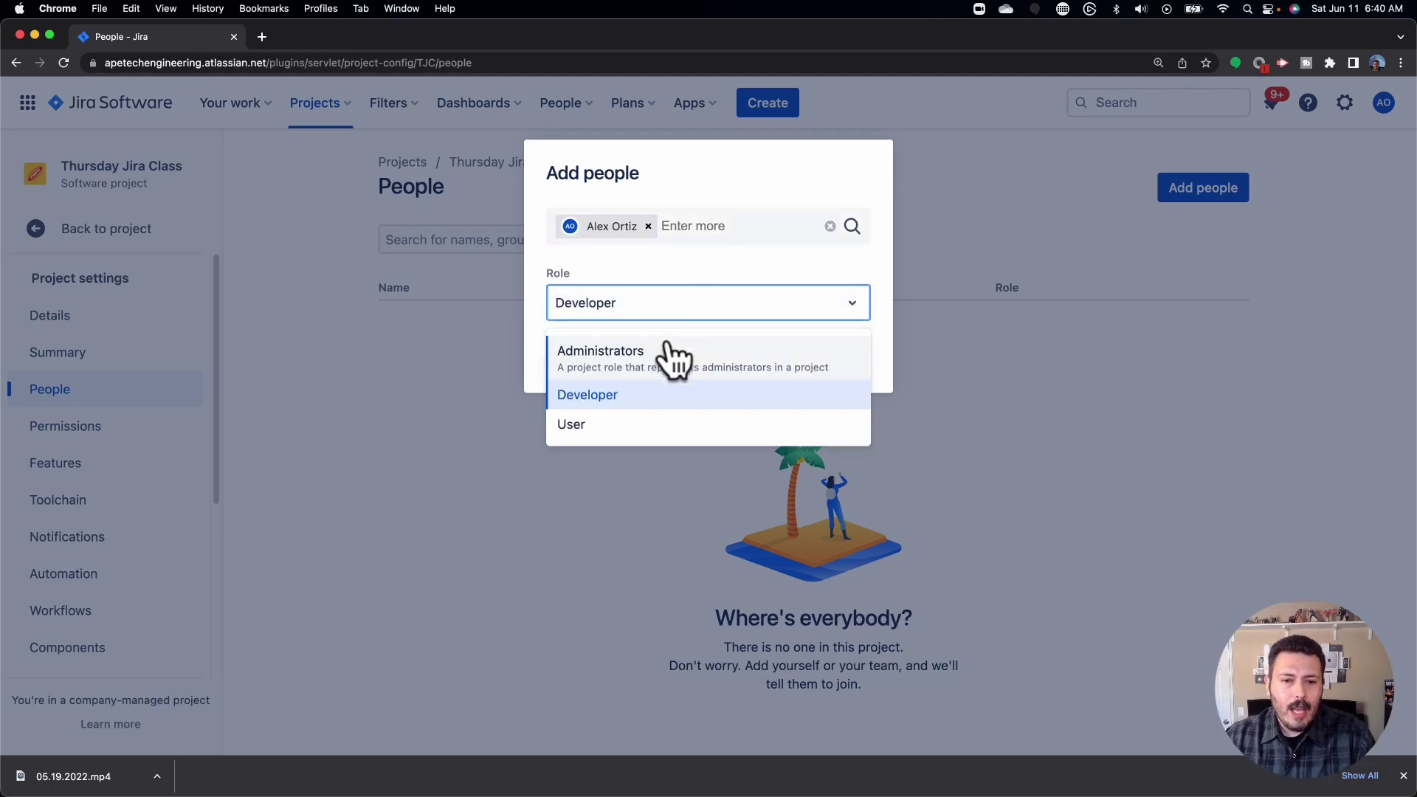
left_click(671, 354)
left_click(849, 356)
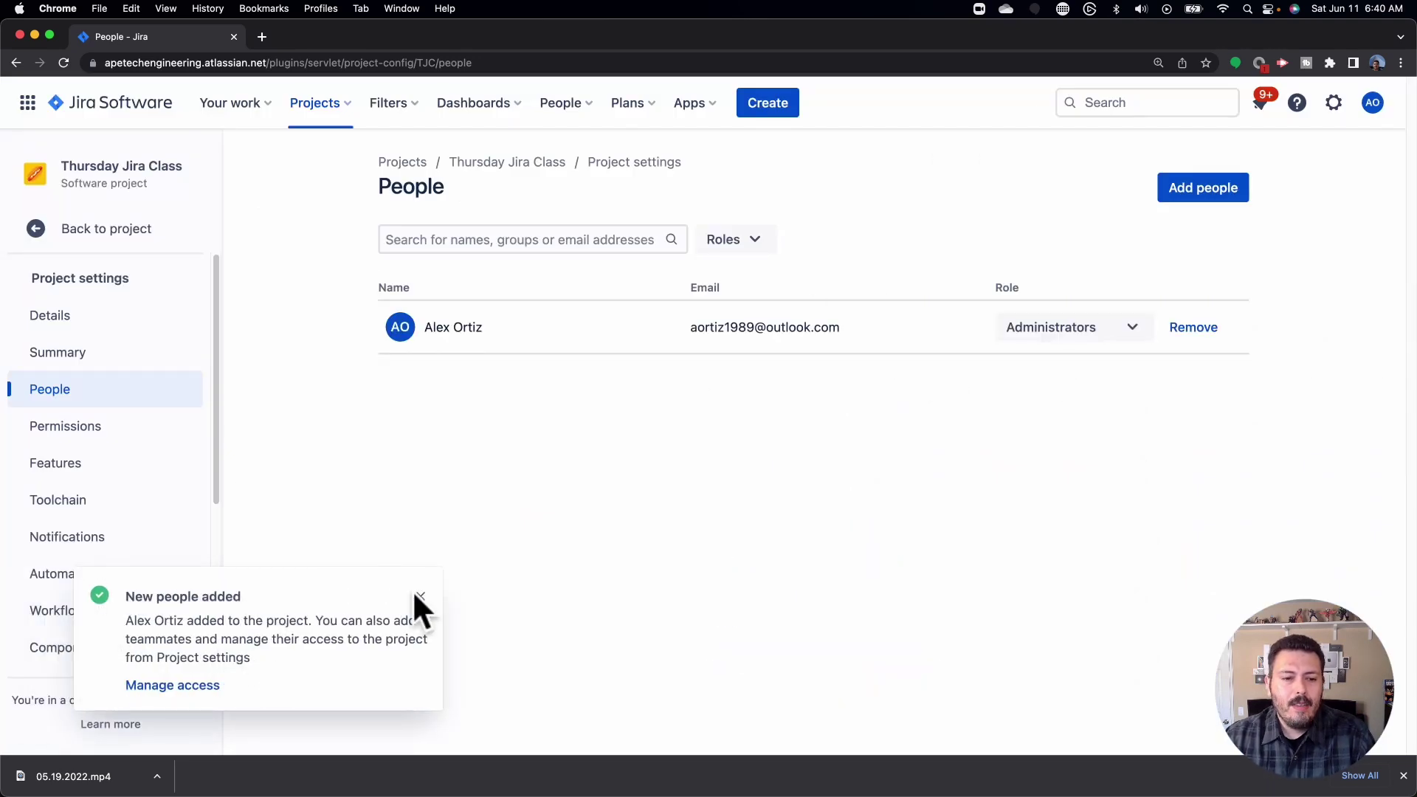
left_click(420, 597)
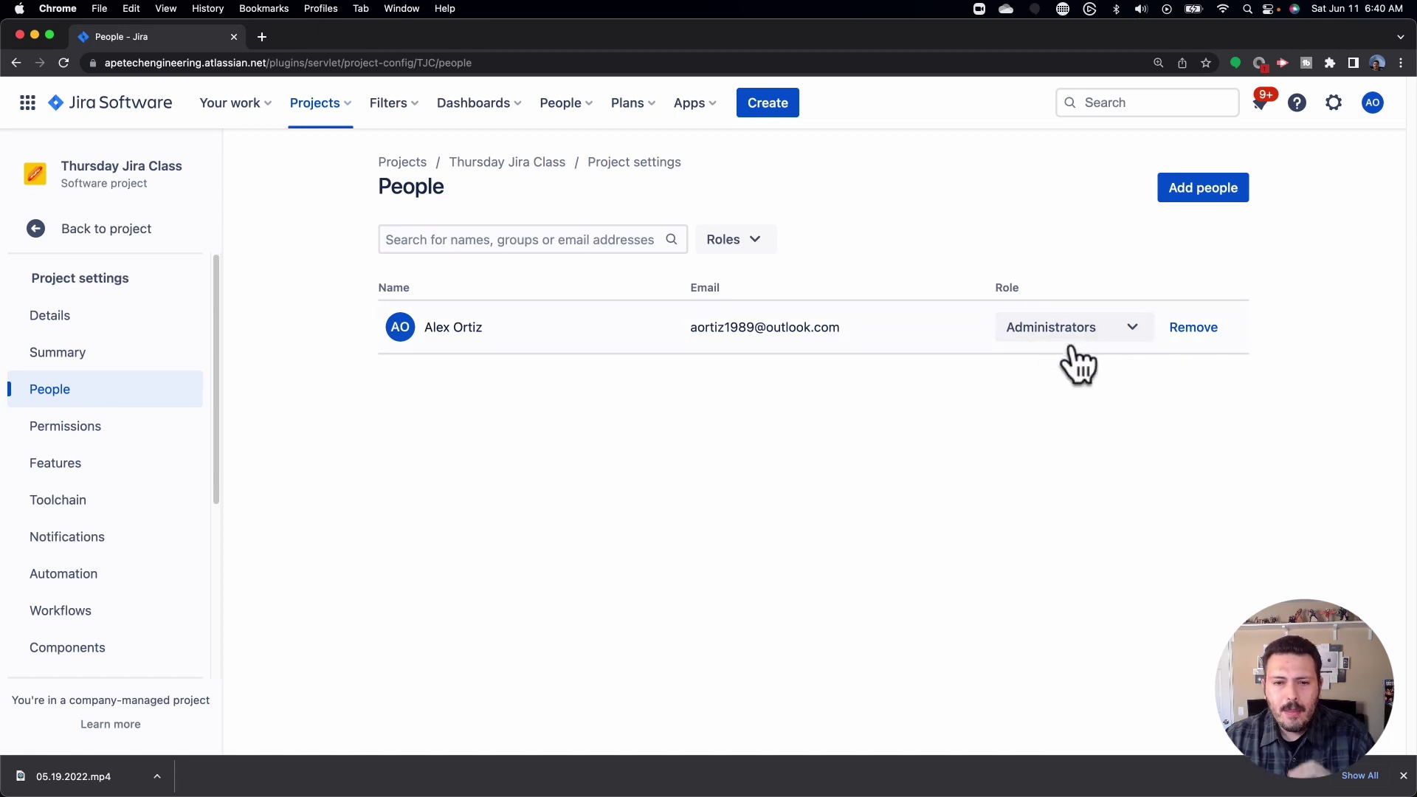
- Review the Demonstration Default software scheme's project and issue permissions on the Permissions page
left_click(87, 426)
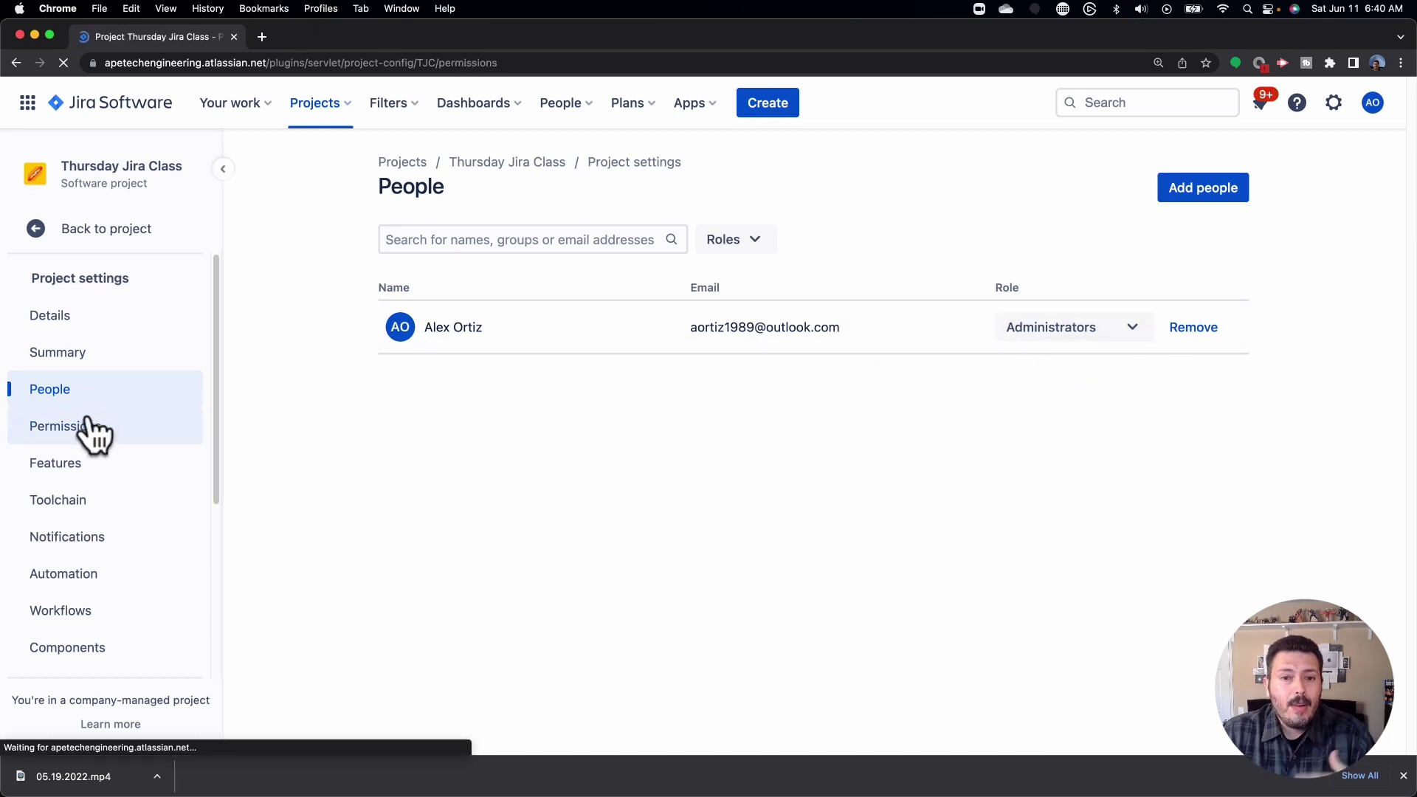
scroll(881, 452, "down", 1)
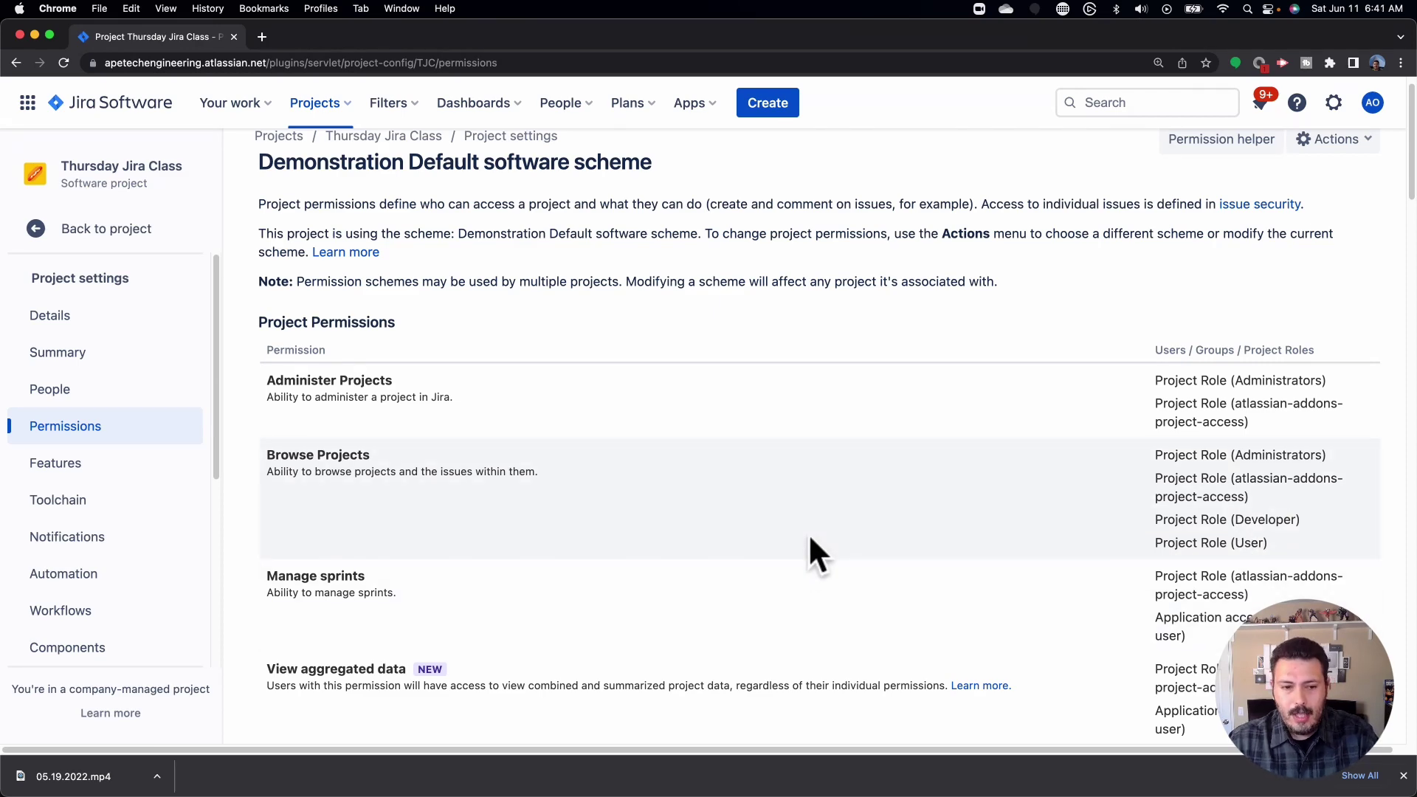
scroll(810, 538, "down", 10)
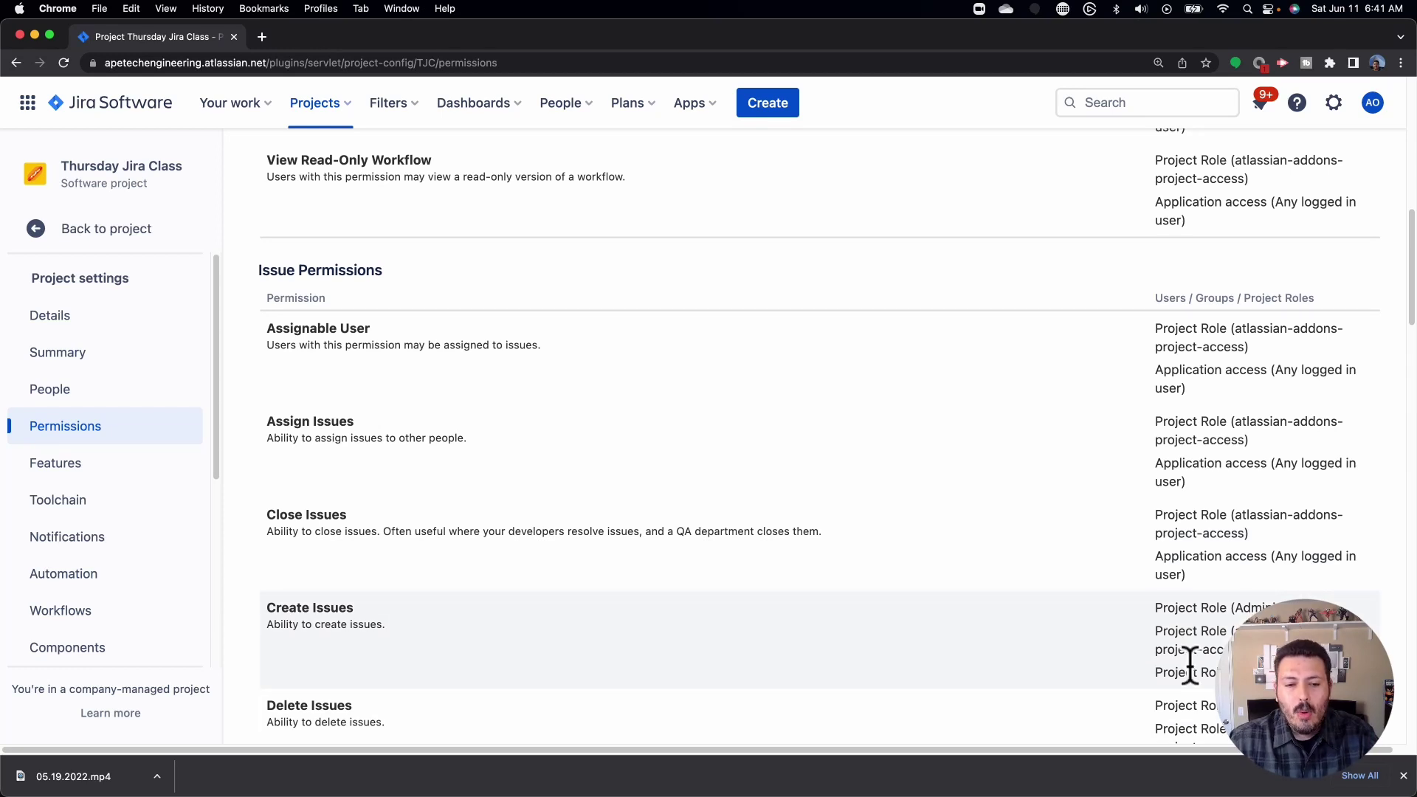
- On the People page, tick Developer for the member so they hold Administrators and Developer
left_click(139, 393)
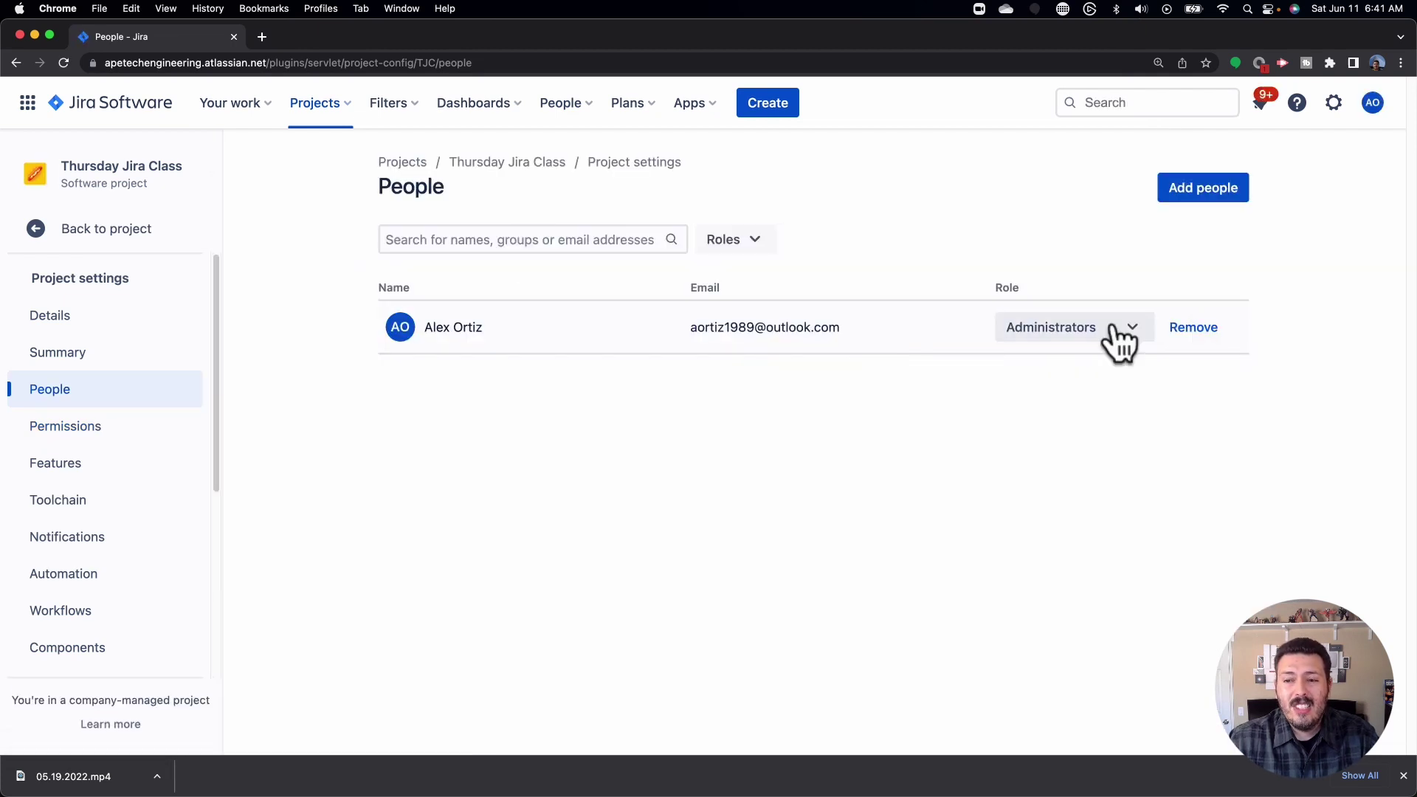
left_click(1116, 334)
left_click(1030, 477)
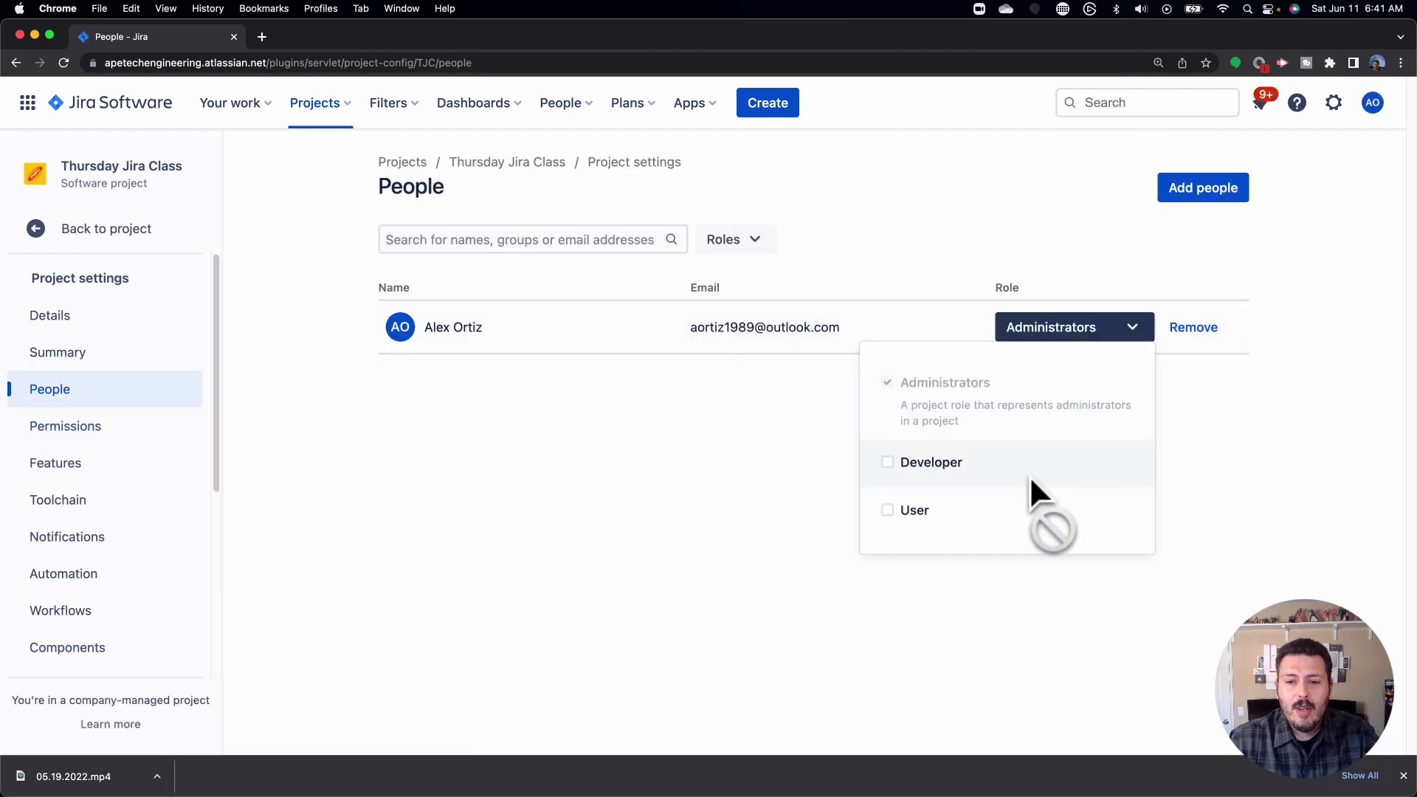
left_click(1292, 450)
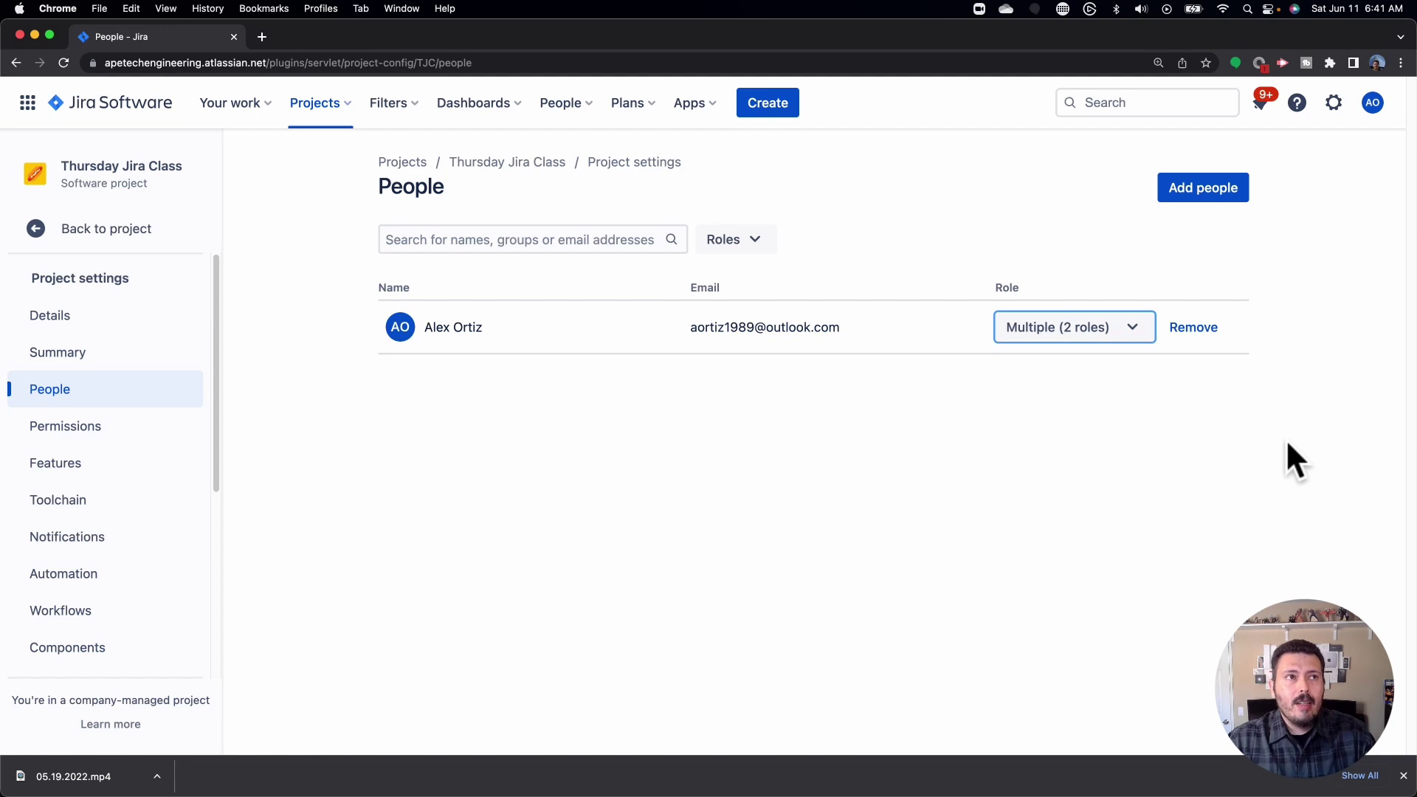